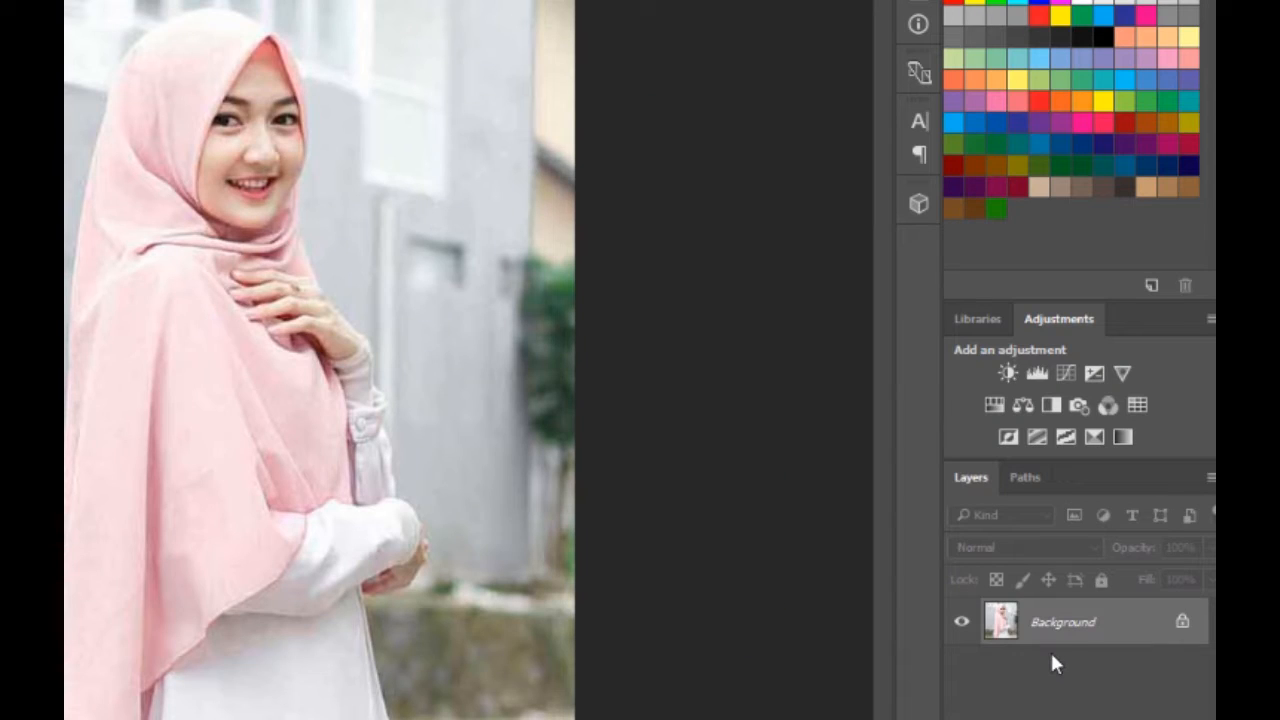
- Duplicate the Background layer within the same document, keeping the name Background copy
{"action": "right_click", "coordinate": [1062, 638]}
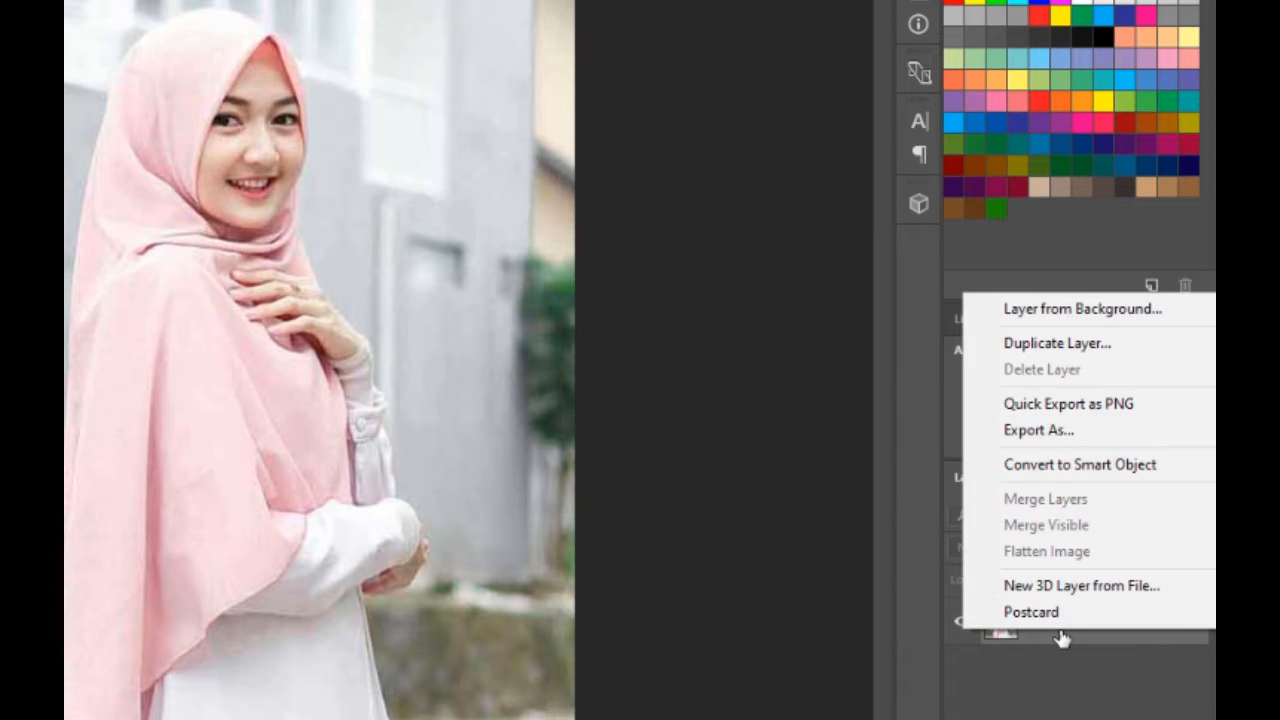
{"action": "left_click", "coordinate": [1083, 350]}
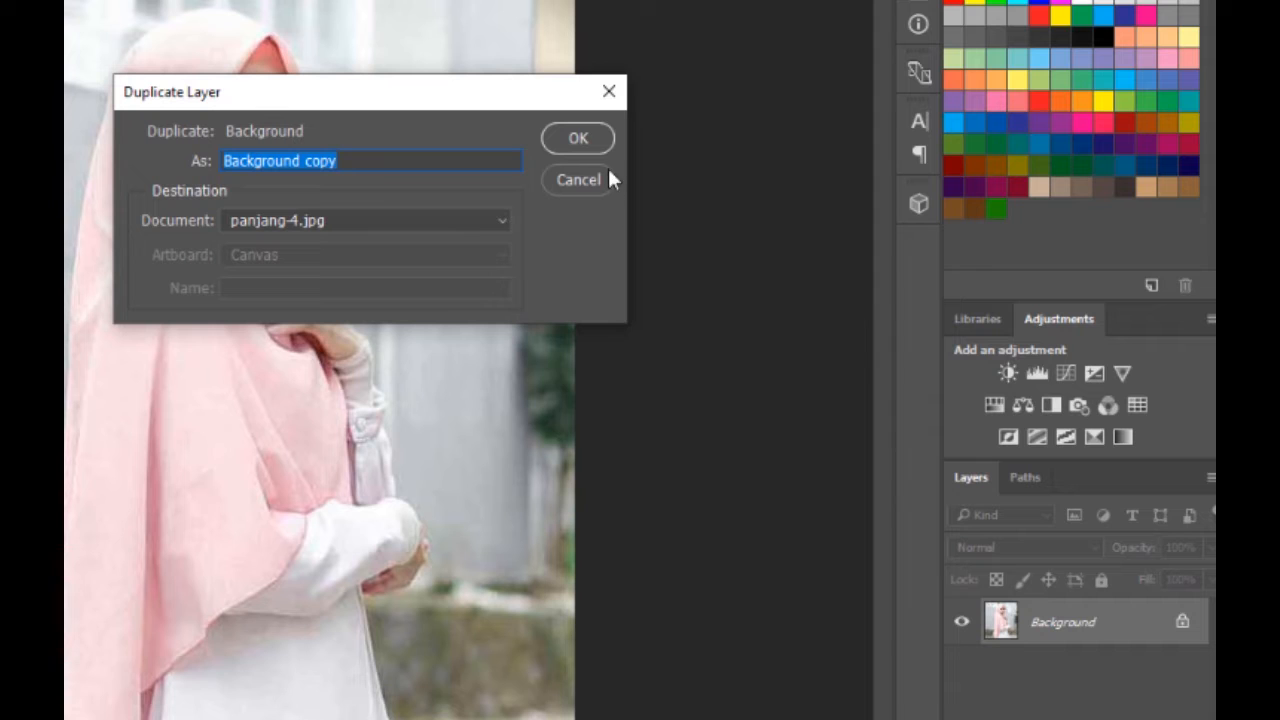
{"action": "left_click", "coordinate": [580, 140]}
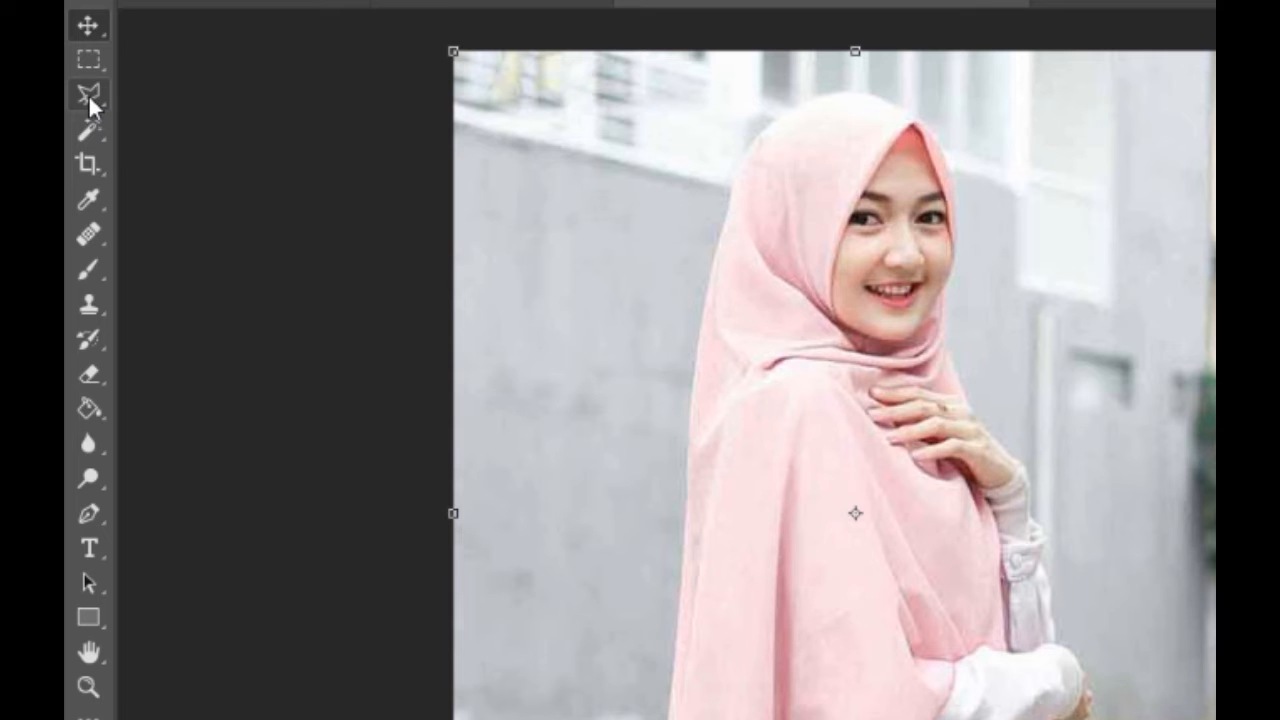
- Trace the woman's outline with the Polygonal Lasso, from the hijab's lower hem over her head and down past the dress's opposite edge
{"action": "right_click", "coordinate": [88, 94]}
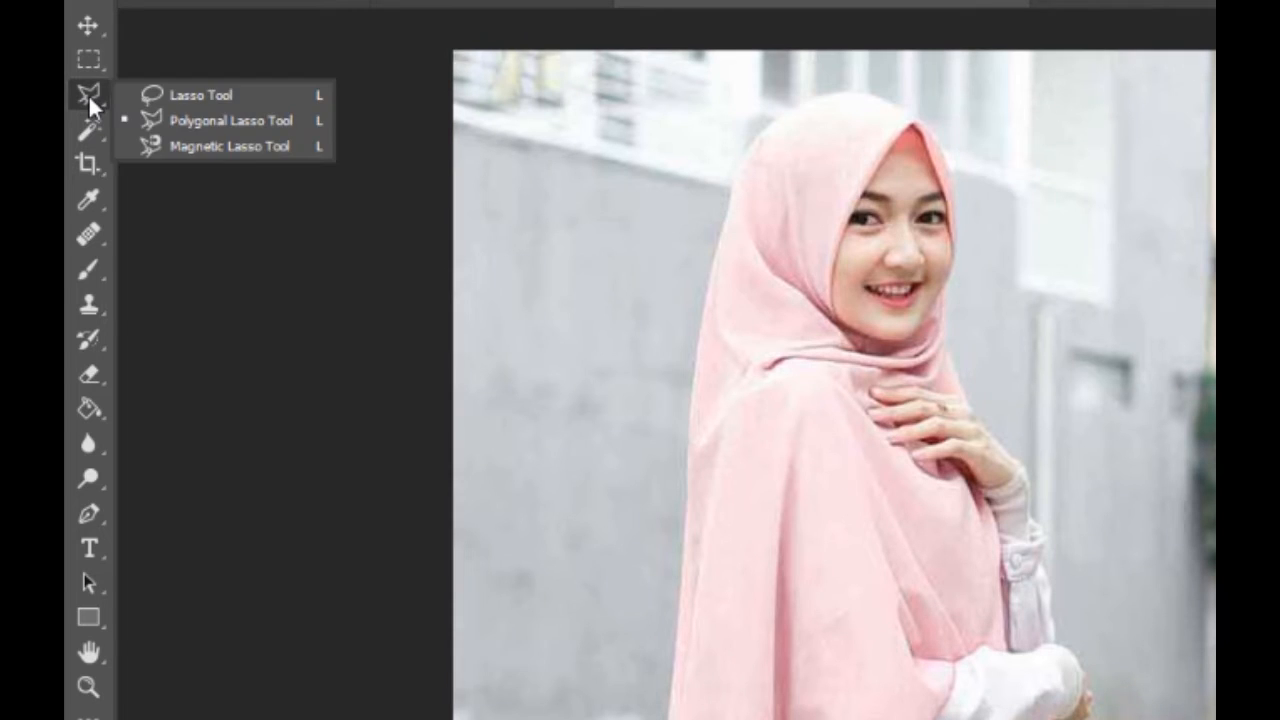
{"action": "left_click", "coordinate": [187, 122]}
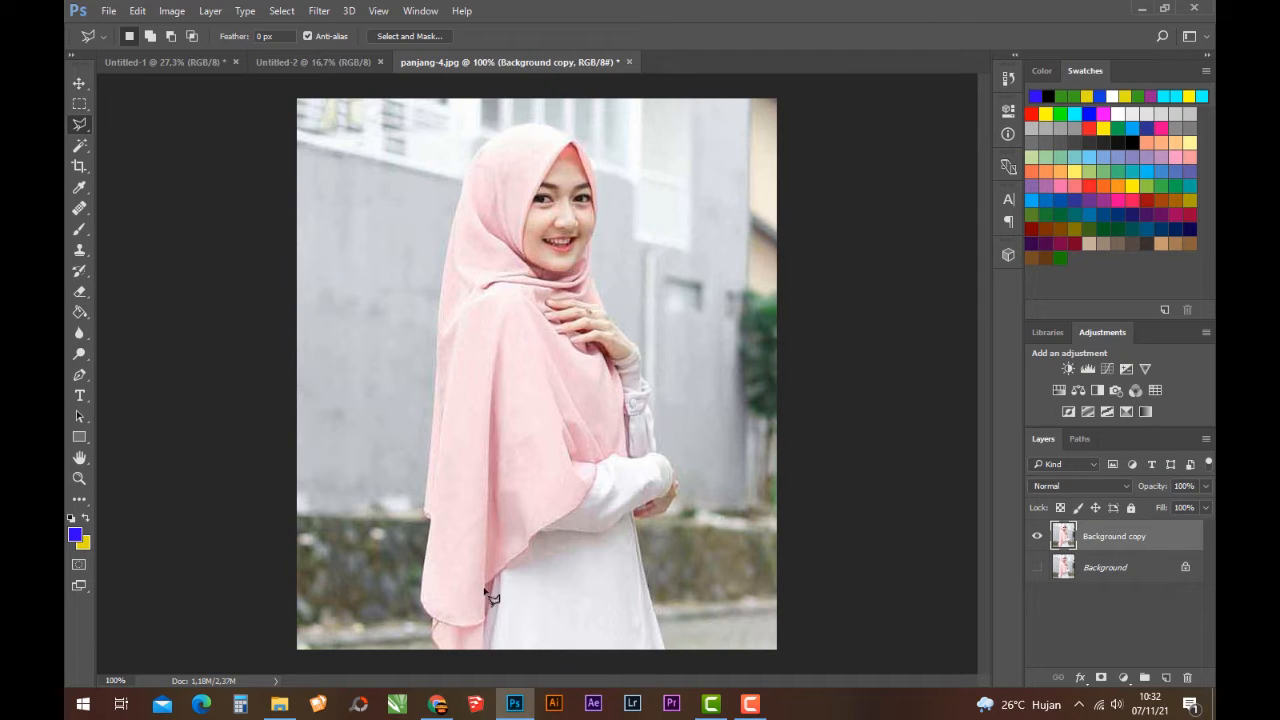
{"action": "scroll", "coordinate": [556, 521], "scroll_direction": "down", "scroll_amount": 2}
{"action": "scroll", "coordinate": [486, 640], "scroll_direction": "up", "scroll_amount": 4}
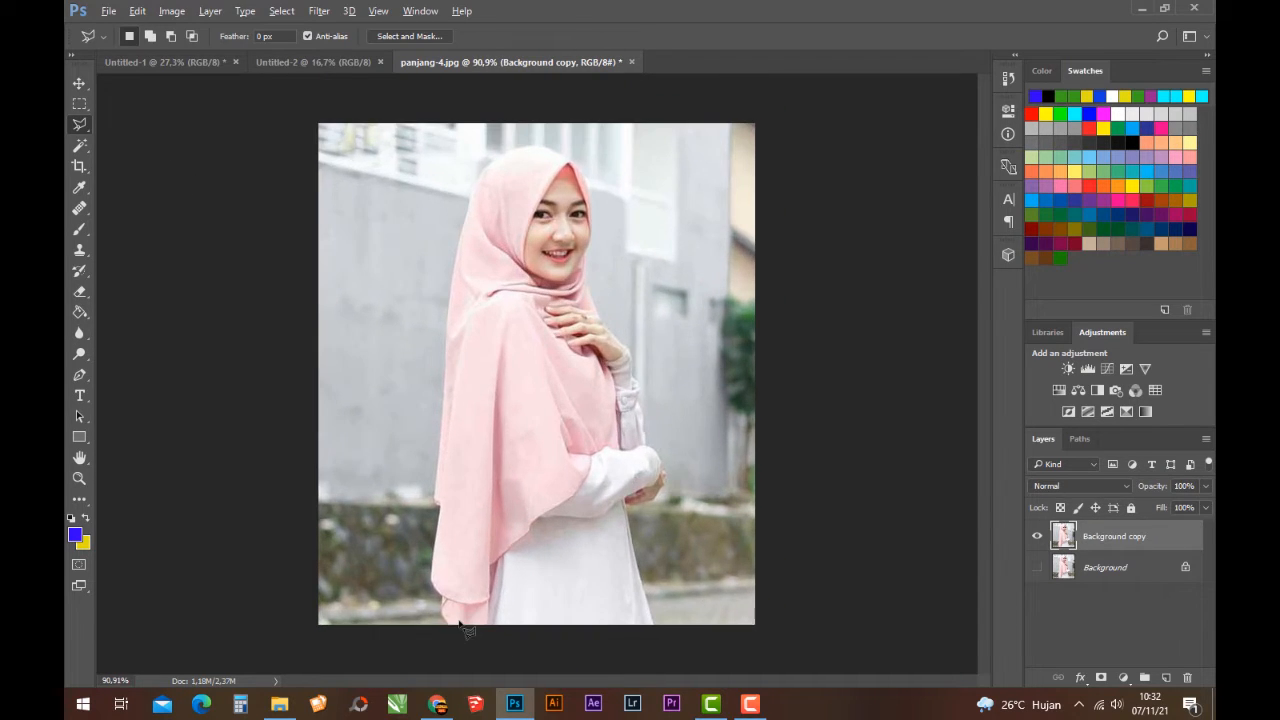
{"action": "scroll", "coordinate": [455, 650], "scroll_direction": "up", "scroll_amount": 5}
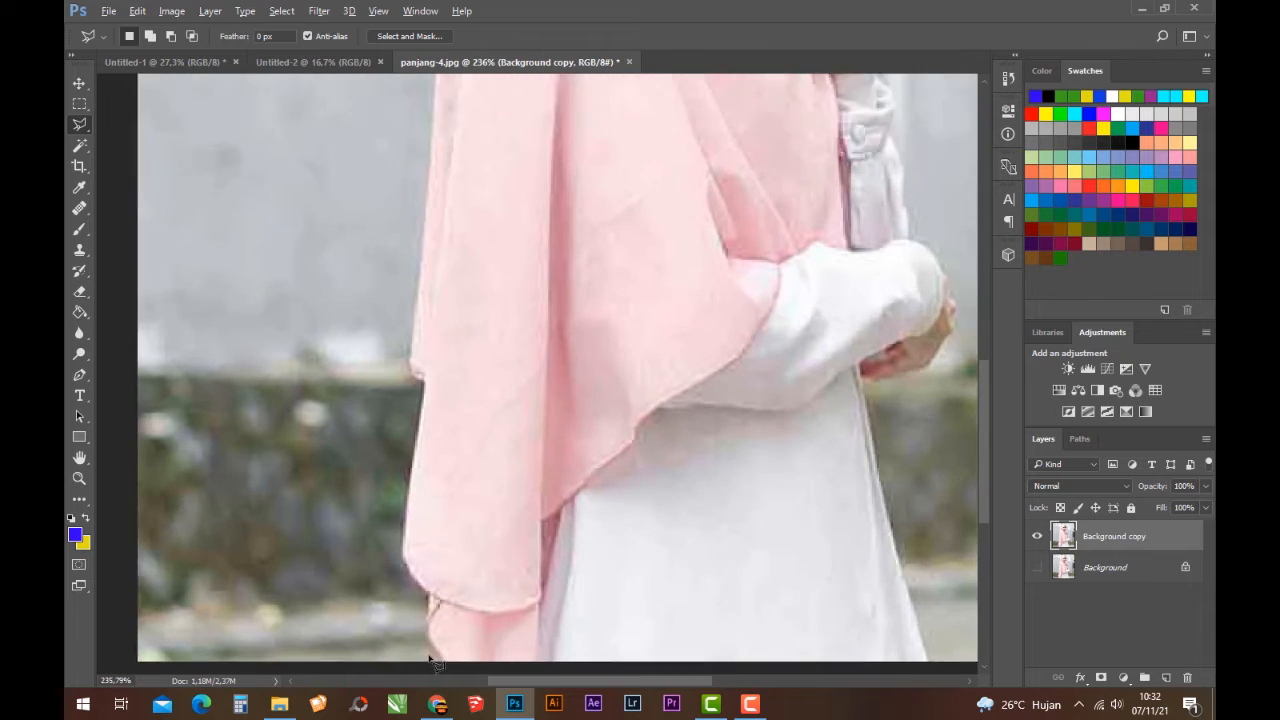
{"action": "scroll", "coordinate": [500, 580], "scroll_direction": "down", "scroll_amount": 2}
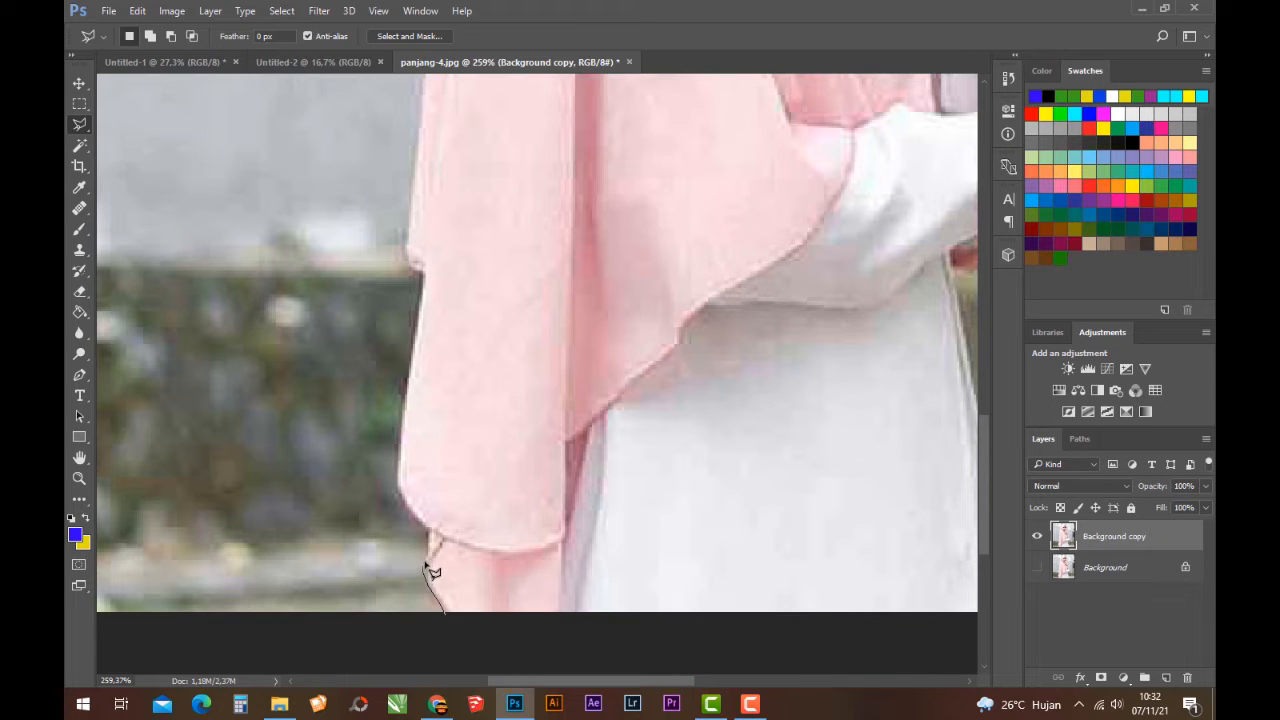
{"action": "mouse_move", "coordinate": [428, 566]}
{"action": "left_mouse_down"}
{"action": "mouse_move", "coordinate": [397, 485]}
{"action": "mouse_move", "coordinate": [425, 278]}
{"action": "mouse_move", "coordinate": [408, 258]}
{"action": "mouse_move", "coordinate": [407, 194]}
{"action": "mouse_move", "coordinate": [447, 48]}
{"action": "mouse_move", "coordinate": [438, 139]}
{"action": "mouse_move", "coordinate": [428, 90]}
{"action": "mouse_move", "coordinate": [456, 49]}
{"action": "mouse_move", "coordinate": [437, 126]}
{"action": "mouse_move", "coordinate": [470, 43]}
{"action": "mouse_move", "coordinate": [446, 163]}
{"action": "mouse_move", "coordinate": [446, 118]}
{"action": "mouse_move", "coordinate": [470, 48]}
{"action": "mouse_move", "coordinate": [462, 189]}
{"action": "mouse_move", "coordinate": [449, 174]}
{"action": "mouse_move", "coordinate": [481, 74]}
{"action": "mouse_move", "coordinate": [472, 194]}
{"action": "mouse_move", "coordinate": [484, 112]}
{"action": "mouse_move", "coordinate": [512, 66]}
{"action": "mouse_move", "coordinate": [510, 174]}
{"action": "mouse_move", "coordinate": [519, 34]}
{"action": "mouse_move", "coordinate": [528, 264]}
{"action": "mouse_move", "coordinate": [516, 249]}
{"action": "mouse_move", "coordinate": [526, 212]}
{"action": "mouse_move", "coordinate": [570, 174]}
{"action": "mouse_move", "coordinate": [703, 131]}
{"action": "mouse_move", "coordinate": [786, 163]}
{"action": "mouse_move", "coordinate": [837, 214]}
{"action": "mouse_move", "coordinate": [834, 200]}
{"action": "mouse_move", "coordinate": [864, 305]}
{"action": "mouse_move", "coordinate": [866, 388]}
{"action": "mouse_move", "coordinate": [846, 434]}
{"action": "mouse_move", "coordinate": [857, 569]}
{"action": "mouse_move", "coordinate": [855, 408]}
{"action": "mouse_move", "coordinate": [888, 502]}
{"action": "mouse_move", "coordinate": [968, 590]}
{"action": "mouse_move", "coordinate": [870, 400]}
{"action": "mouse_move", "coordinate": [904, 520]}
{"action": "mouse_move", "coordinate": [898, 565]}
{"action": "mouse_move", "coordinate": [903, 578]}
{"action": "mouse_move", "coordinate": [894, 309]}
{"action": "mouse_move", "coordinate": [900, 420]}
{"action": "mouse_move", "coordinate": [940, 452]}
{"action": "mouse_move", "coordinate": [945, 477]}
{"action": "mouse_move", "coordinate": [946, 573]}
{"action": "mouse_move", "coordinate": [811, 294]}
{"action": "mouse_move", "coordinate": [831, 400]}
{"action": "mouse_move", "coordinate": [816, 456]}
{"action": "mouse_move", "coordinate": [796, 484]}
{"action": "mouse_move", "coordinate": [716, 507]}
{"action": "mouse_move", "coordinate": [731, 630]}
{"action": "mouse_move", "coordinate": [768, 672]}
{"action": "mouse_move", "coordinate": [774, 468]}
{"action": "mouse_move", "coordinate": [800, 577]}
{"action": "left_mouse_up"}
{"action": "scroll", "coordinate": [857, 569], "scroll_direction": "down", "scroll_amount": 3}
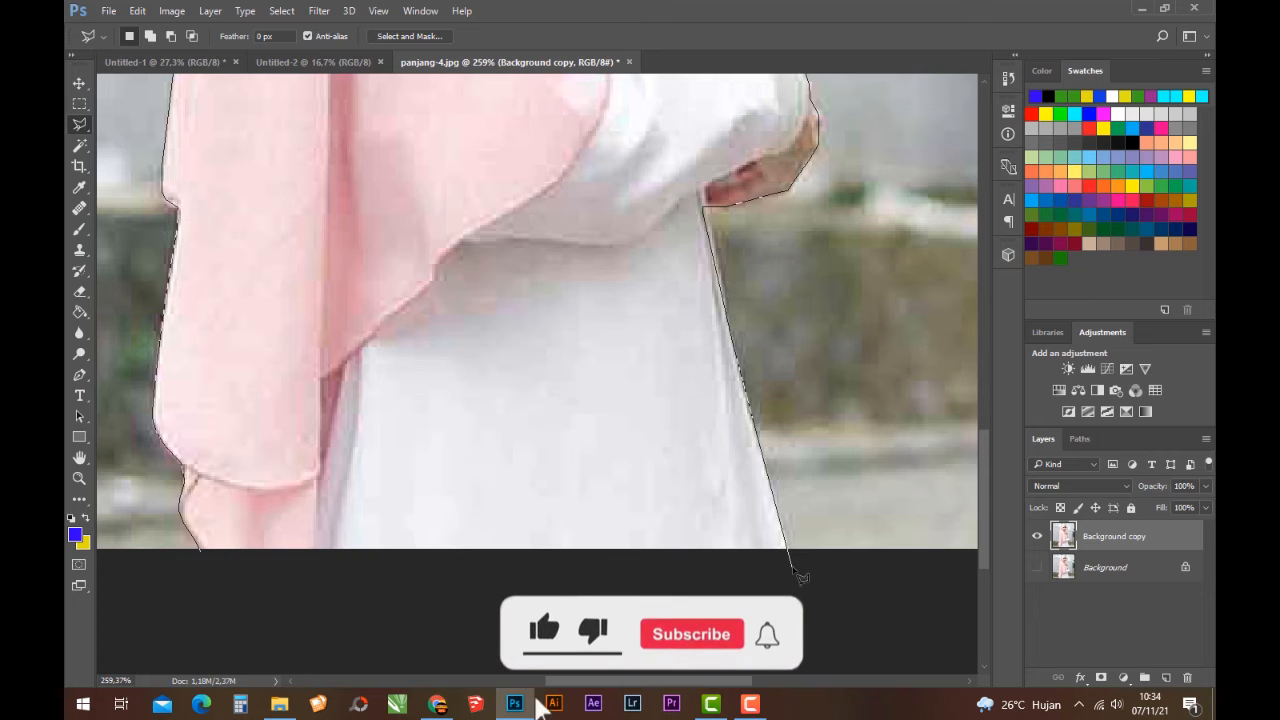
{"action": "left_click", "coordinate": [792, 568]}
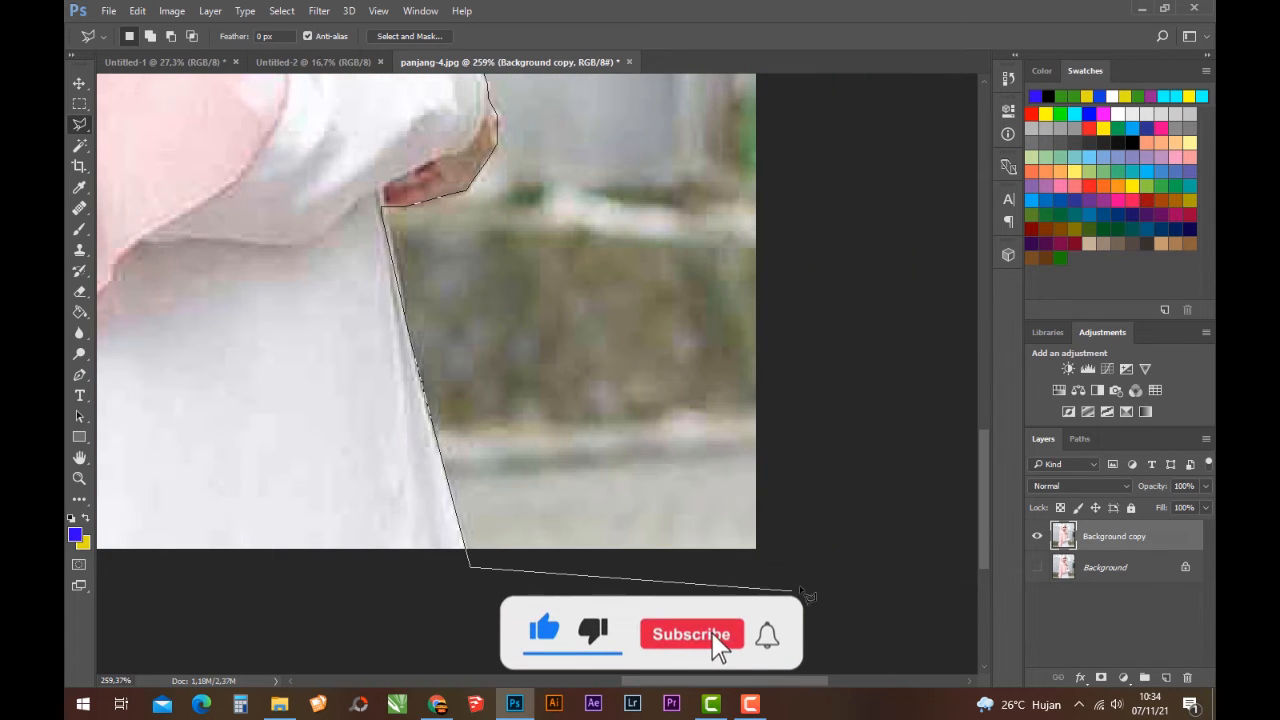
- Continue the lasso around the outside of the canvas and close it so that only the backdrop around the woman is selected
{"action": "left_click", "coordinate": [806, 582]}
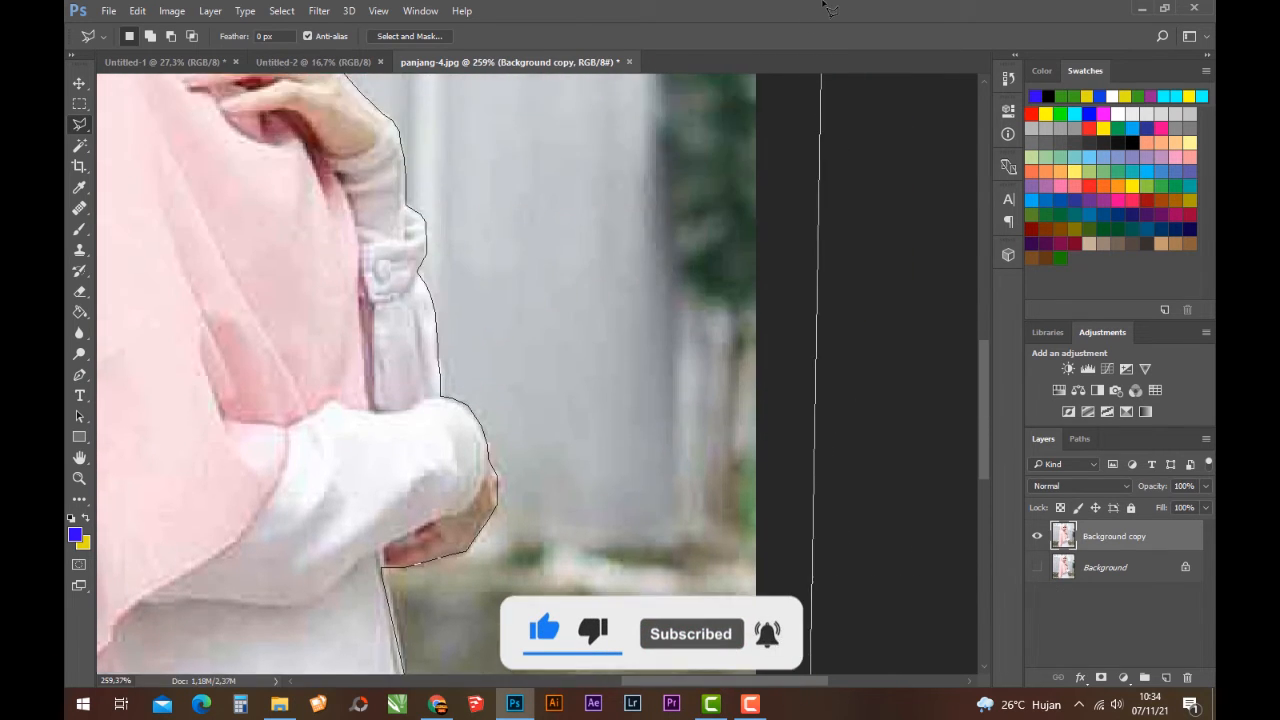
{"action": "left_click", "coordinate": [826, 138]}
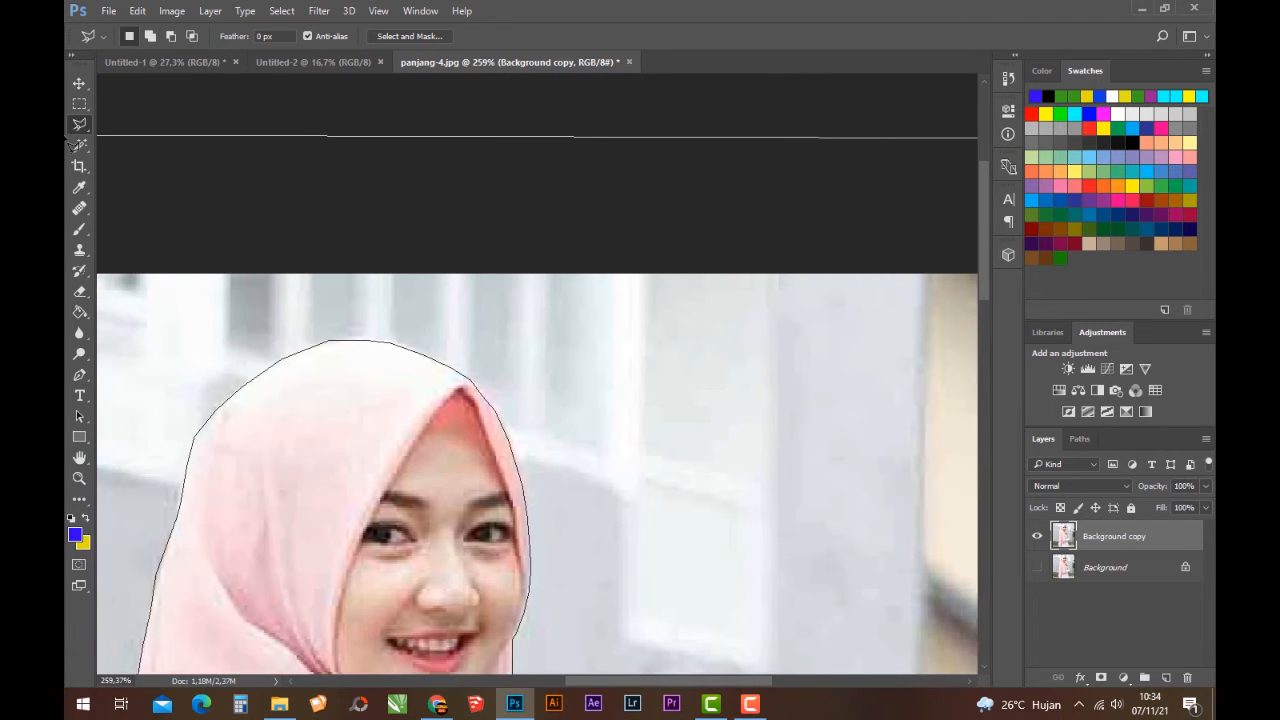
{"action": "left_click", "coordinate": [134, 174]}
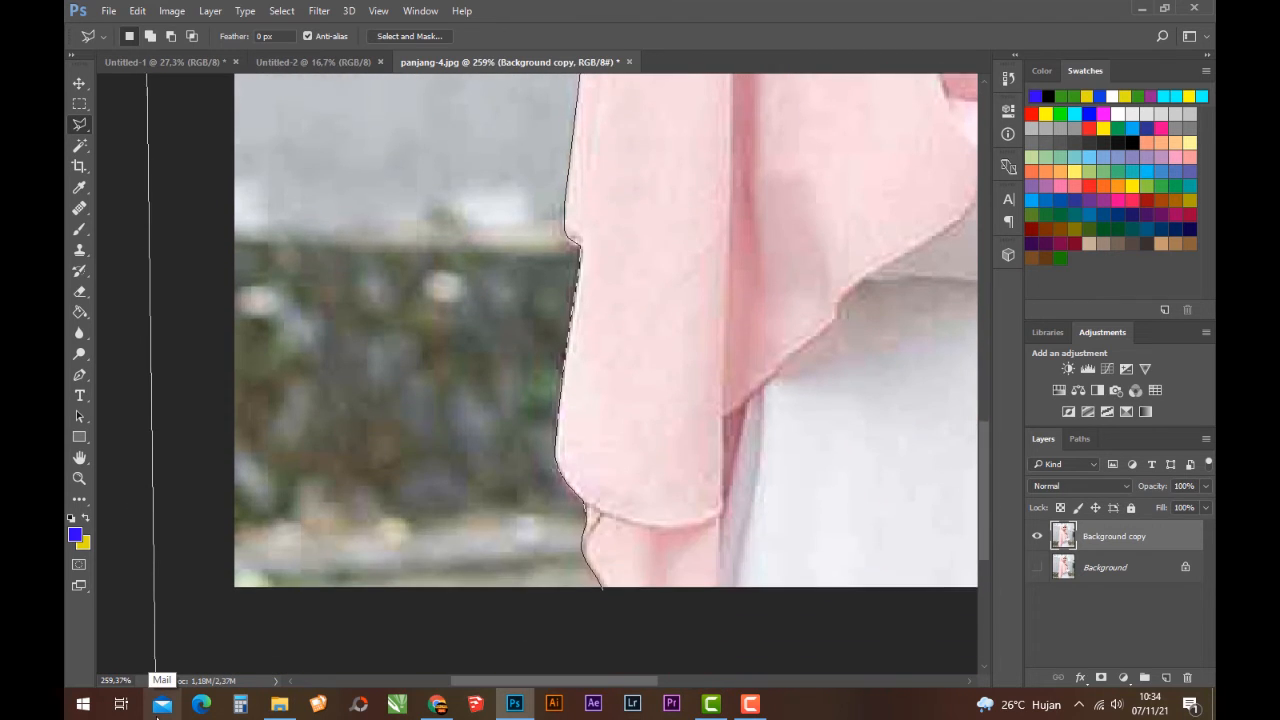
{"action": "left_click", "coordinate": [222, 528]}
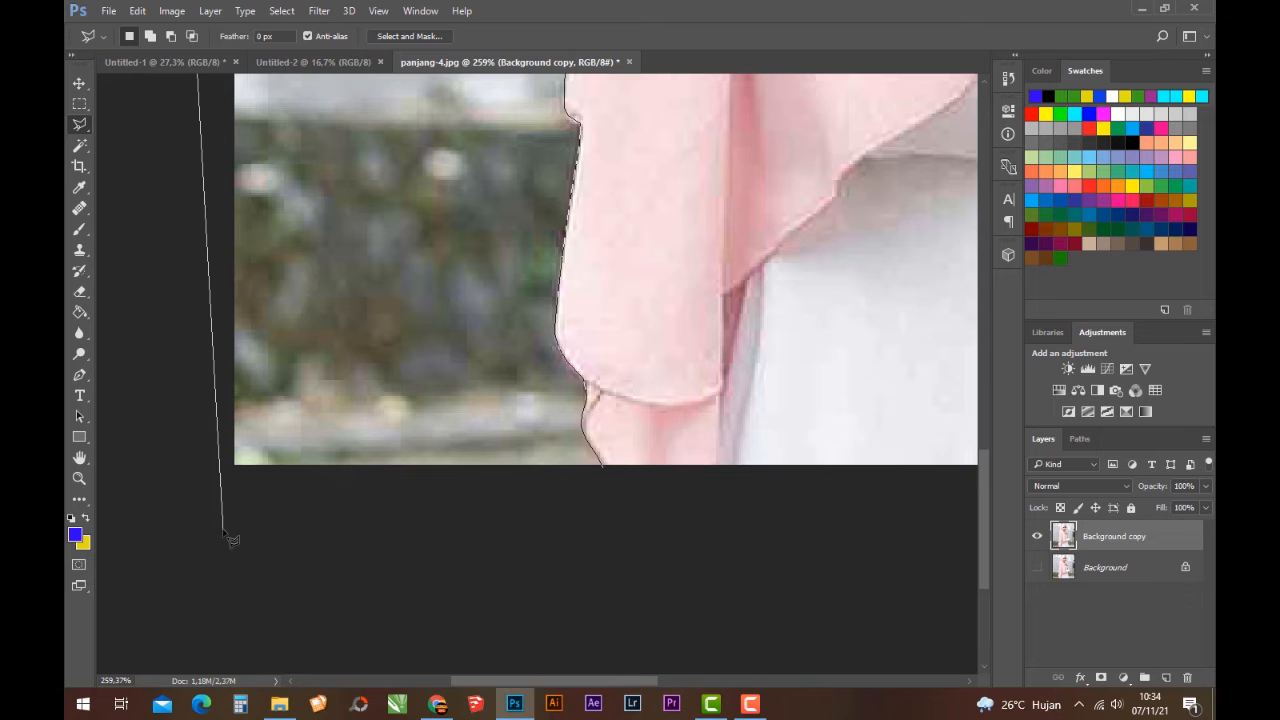
{"action": "left_click", "coordinate": [618, 492]}
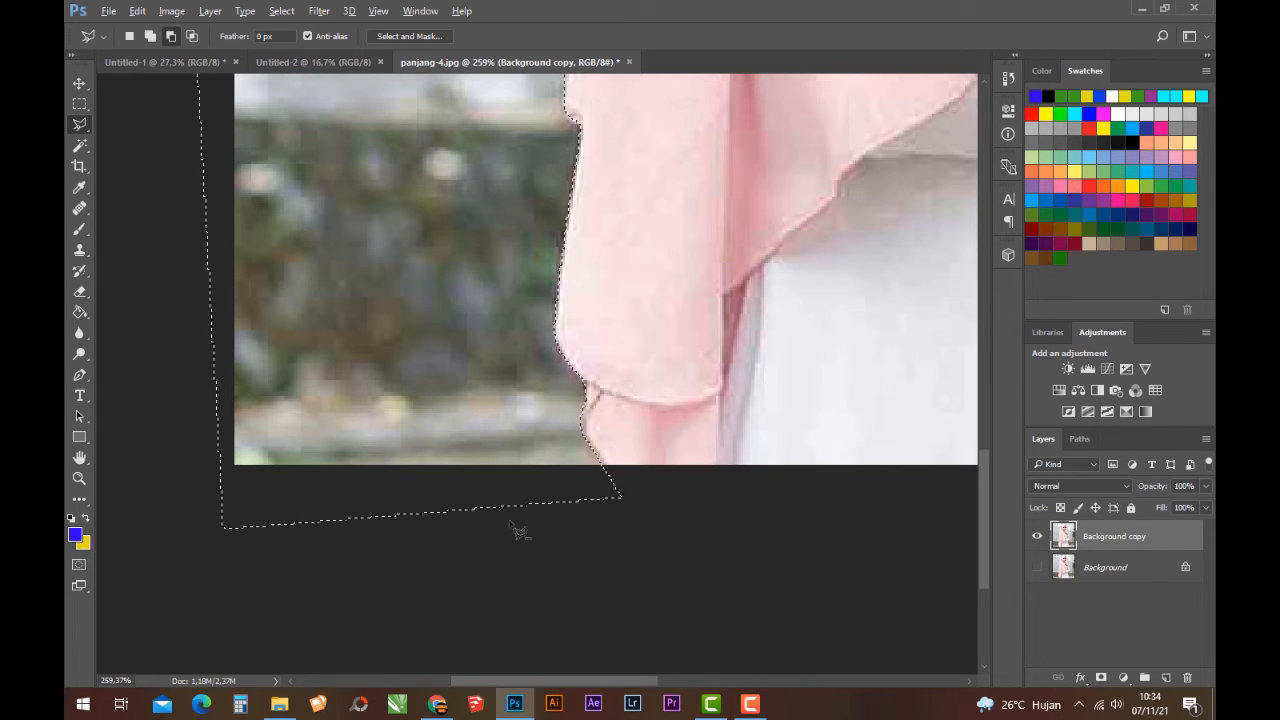
- Delete the selected backdrop from the Background copy layer and clear the selection
{"action": "scroll", "coordinate": [520, 535], "scroll_direction": "down", "scroll_amount": 6, "text": "alt"}
{"action": "scroll", "coordinate": [537, 568], "scroll_direction": "down", "scroll_amount": 3, "text": "alt"}
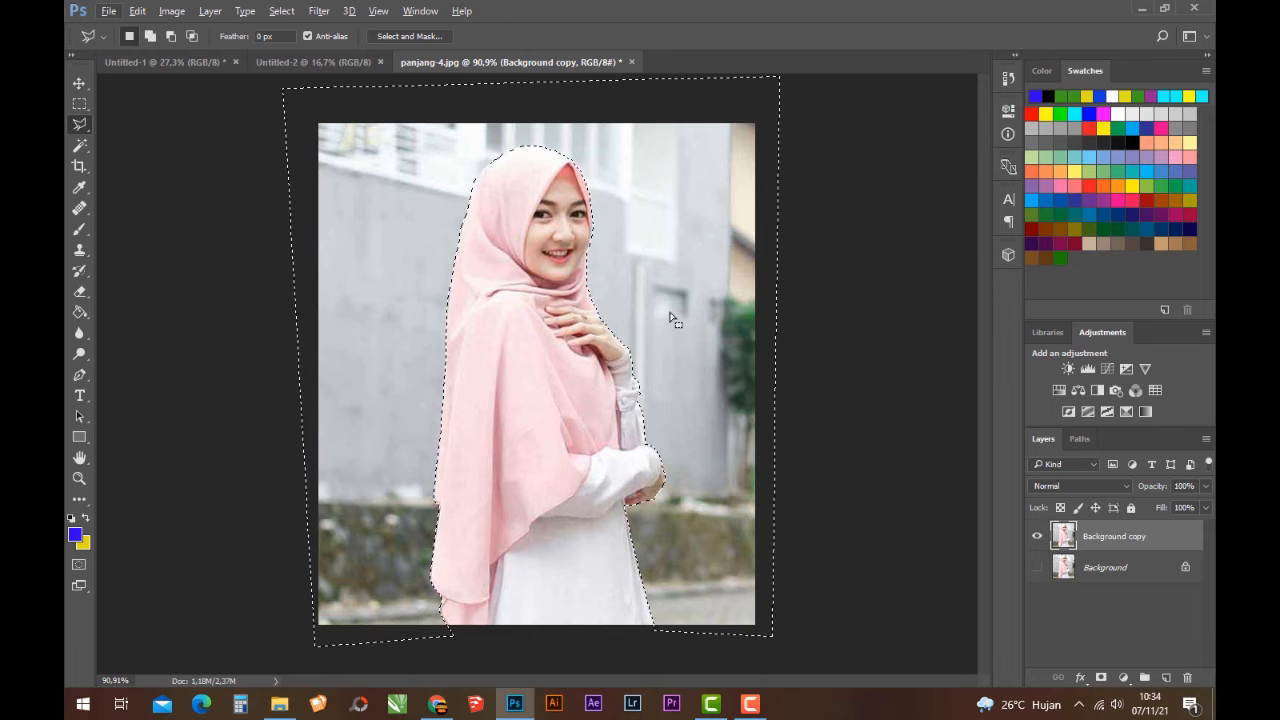
{"action": "key", "text": "Delete"}
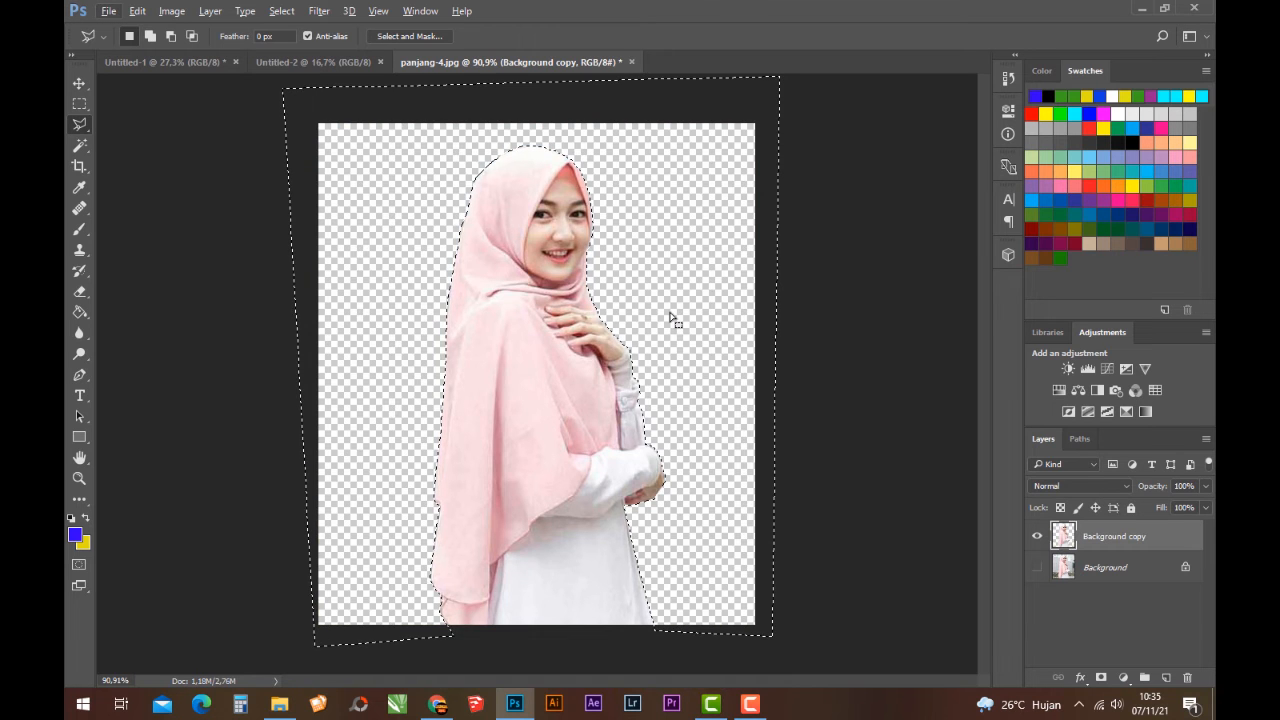
{"action": "key", "text": "ctrl+d"}
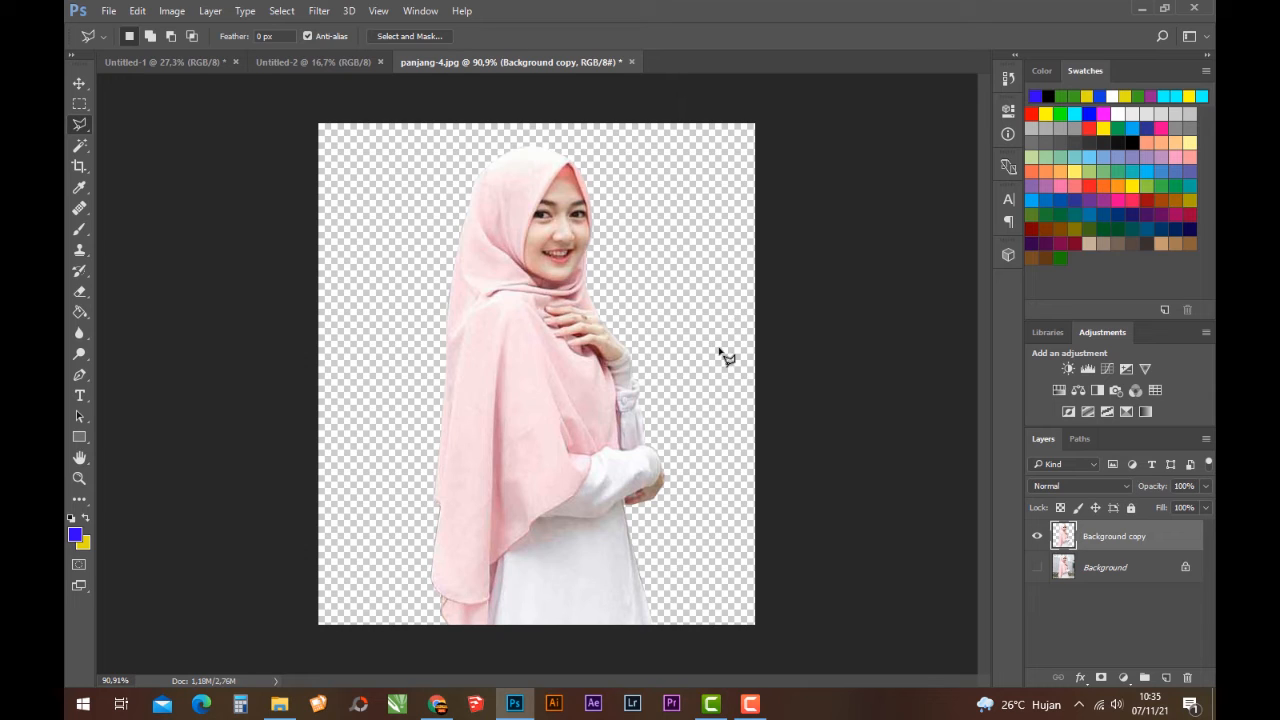
{"action": "left_click", "coordinate": [79, 84]}
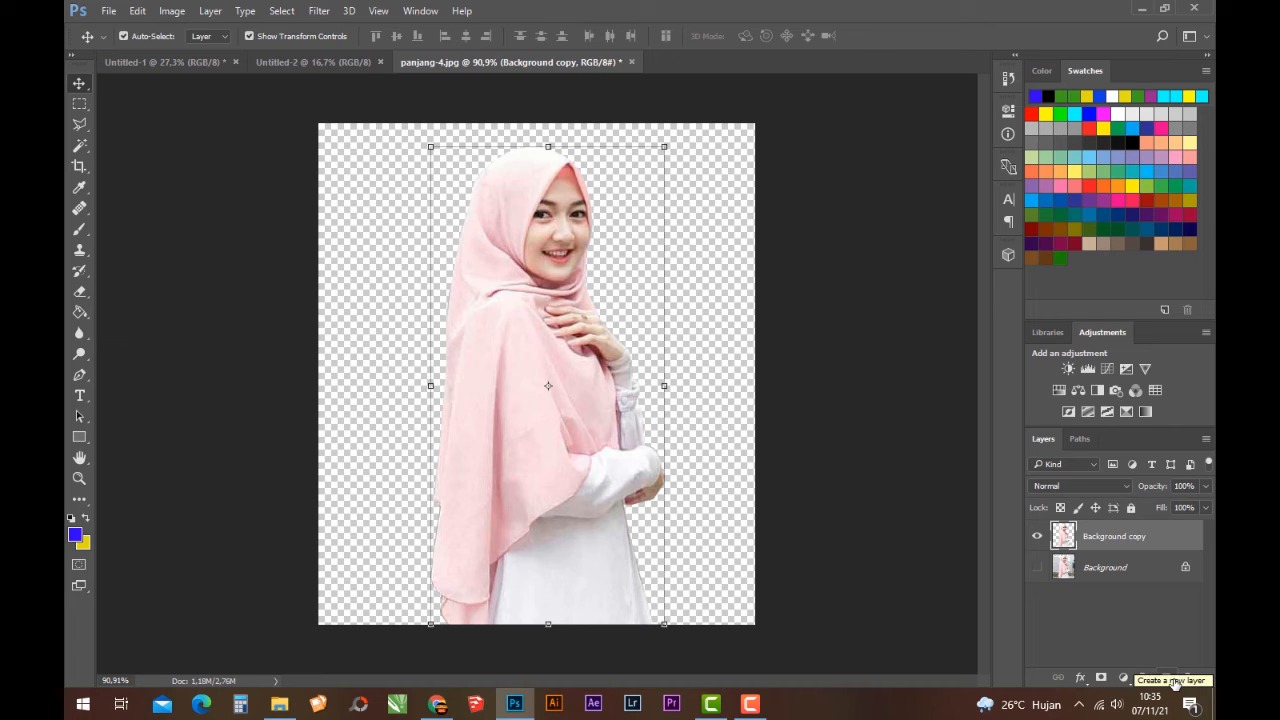
- Create a new empty layer and place it between Background copy and Background
{"action": "left_click", "coordinate": [872, 485]}
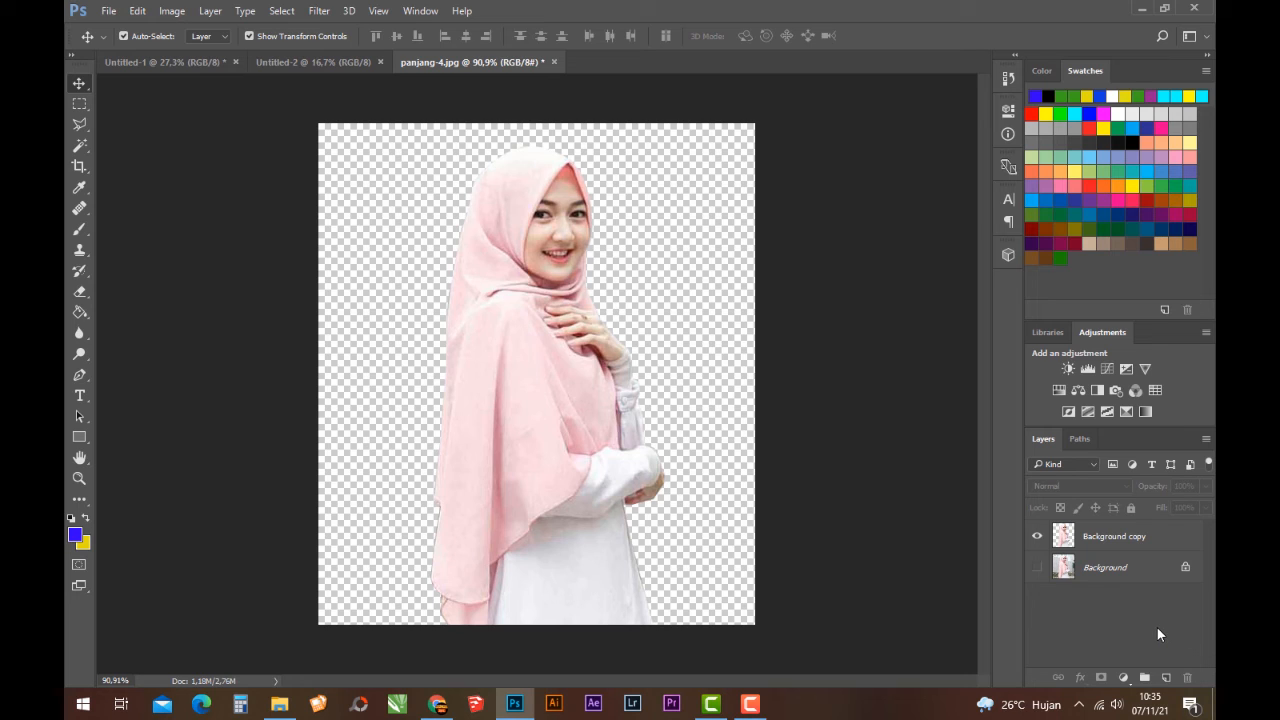
{"action": "left_click", "coordinate": [1165, 678]}
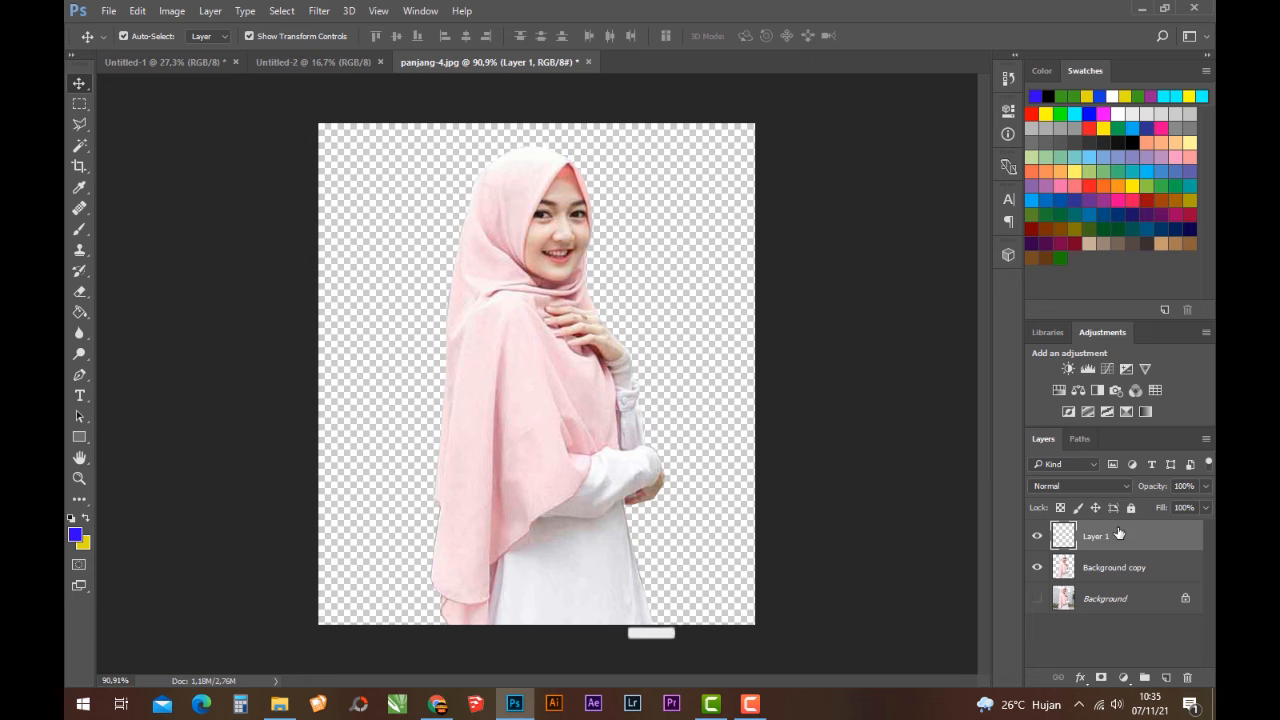
{"action": "left_click_drag", "start_coordinate": [1119, 535], "coordinate": [1115, 572]}
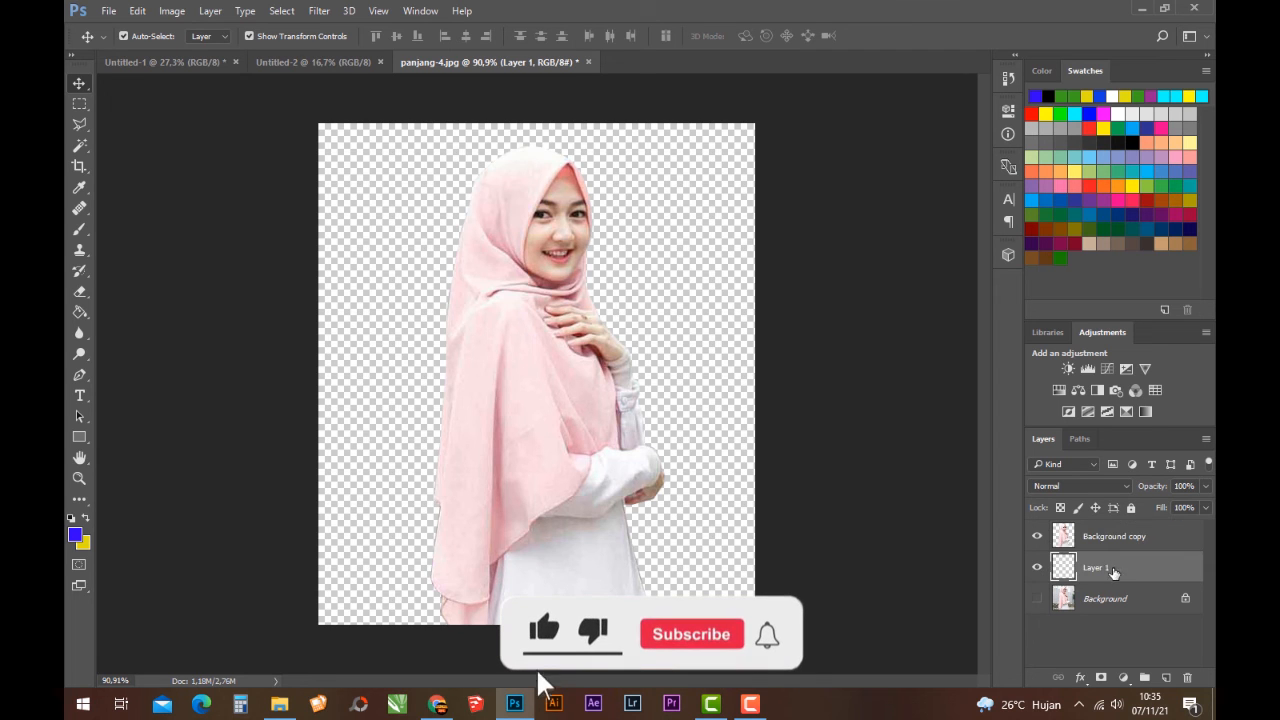
- Fill the new layer with the blue foreground colour #3204f9 using the Paint Bucket
{"action": "left_click", "coordinate": [76, 535]}
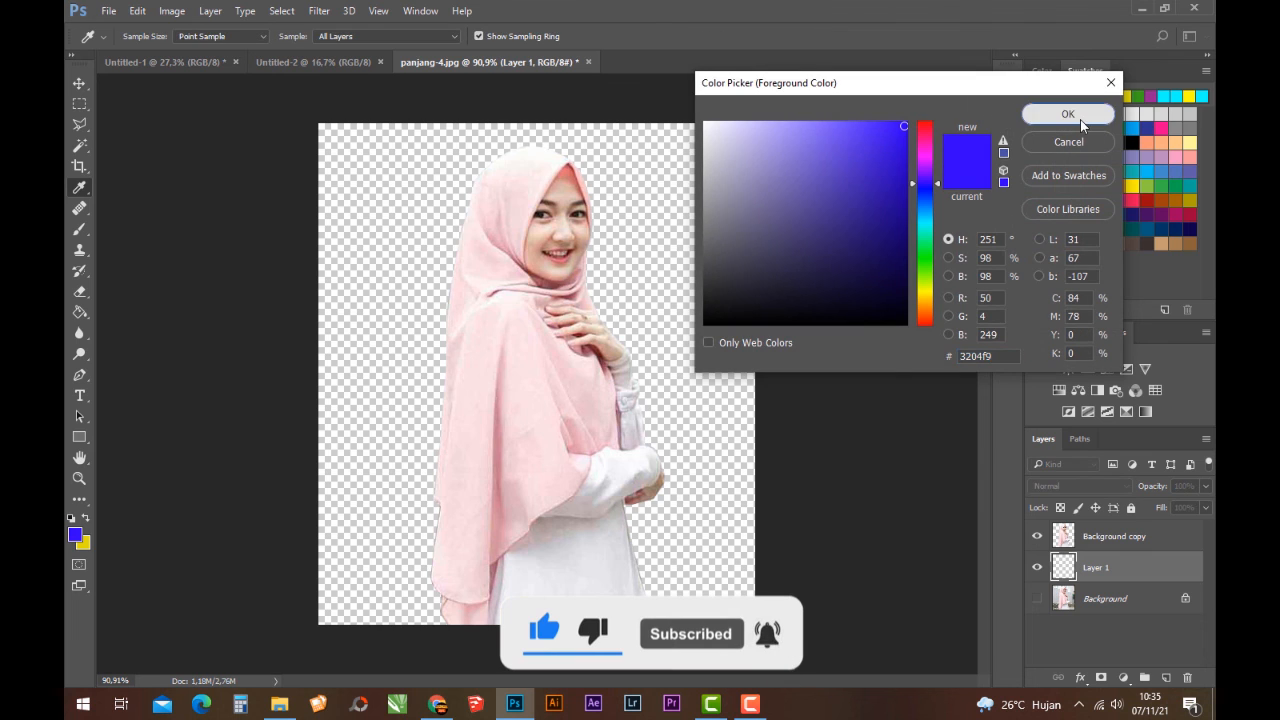
{"action": "left_click", "coordinate": [1067, 114]}
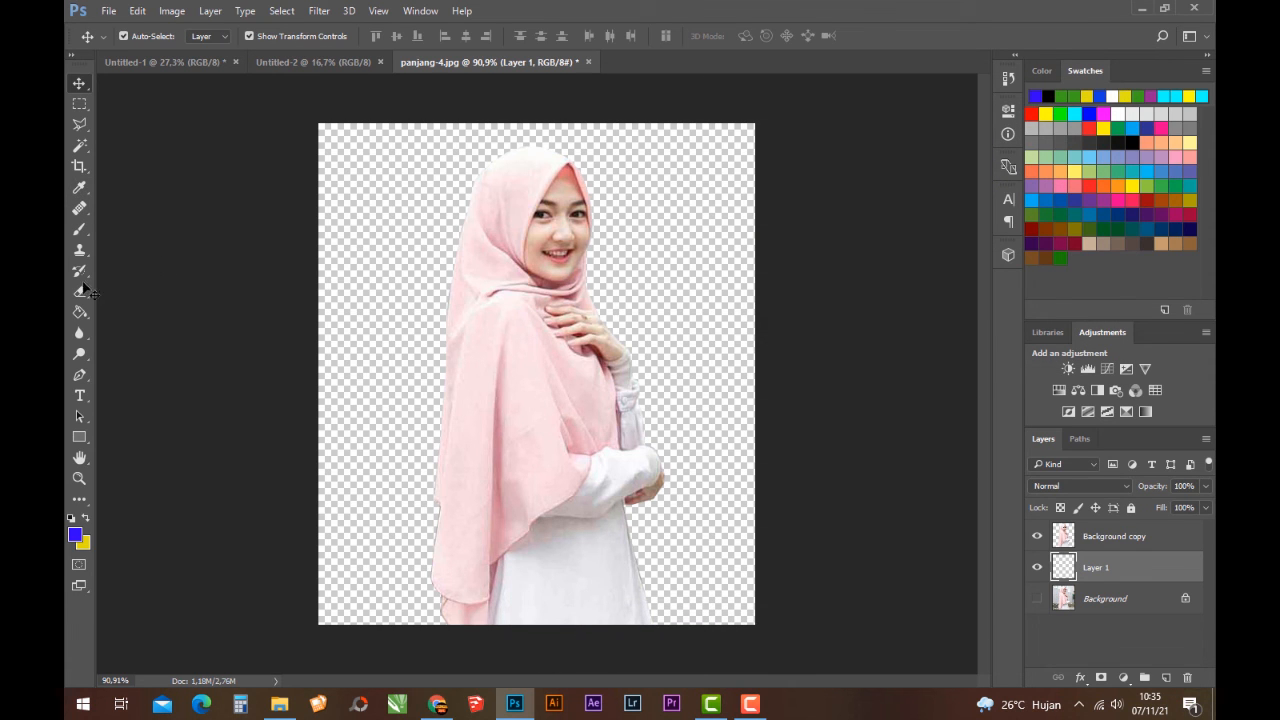
{"action": "left_click", "coordinate": [80, 313]}
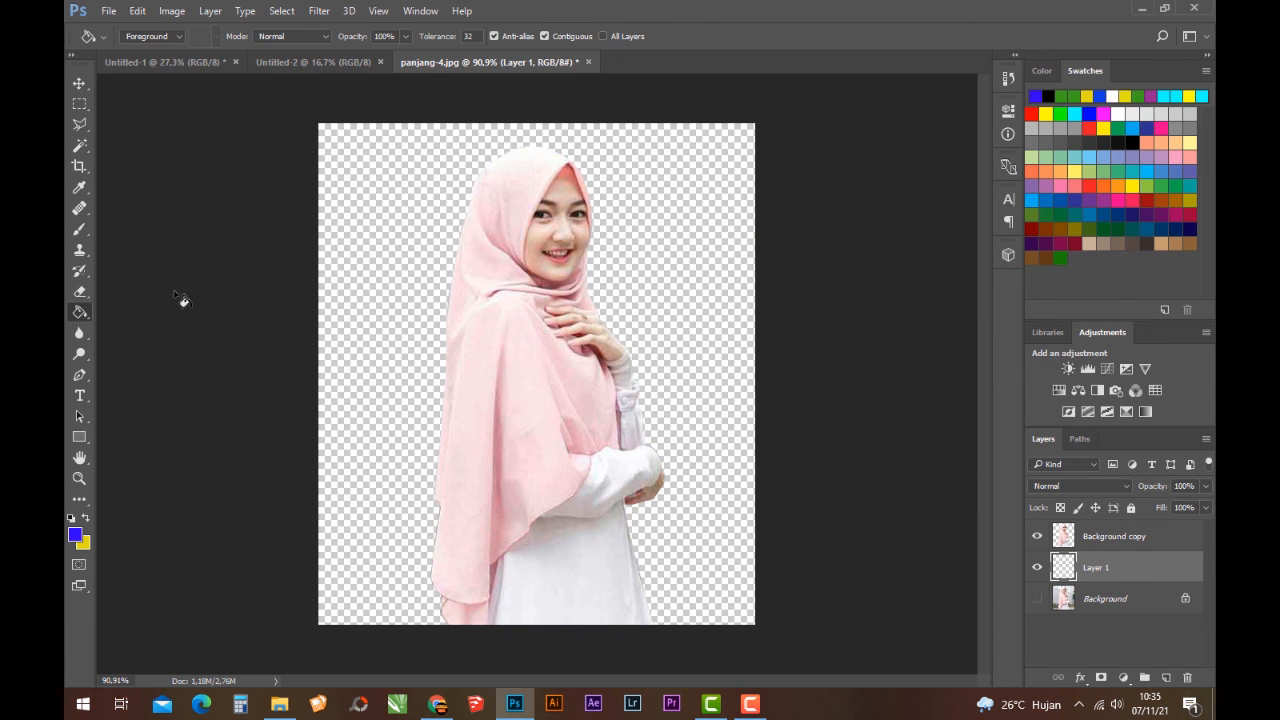
{"action": "left_click", "coordinate": [390, 271]}
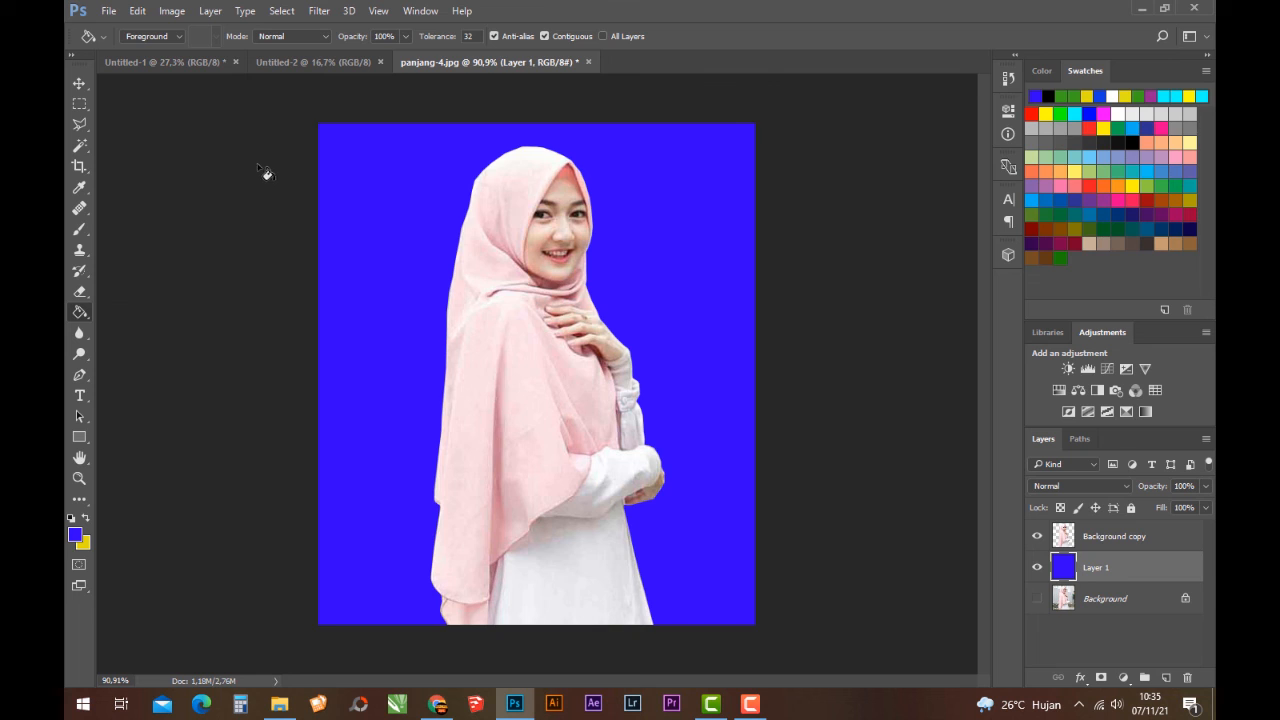
{"action": "left_click", "coordinate": [80, 85]}
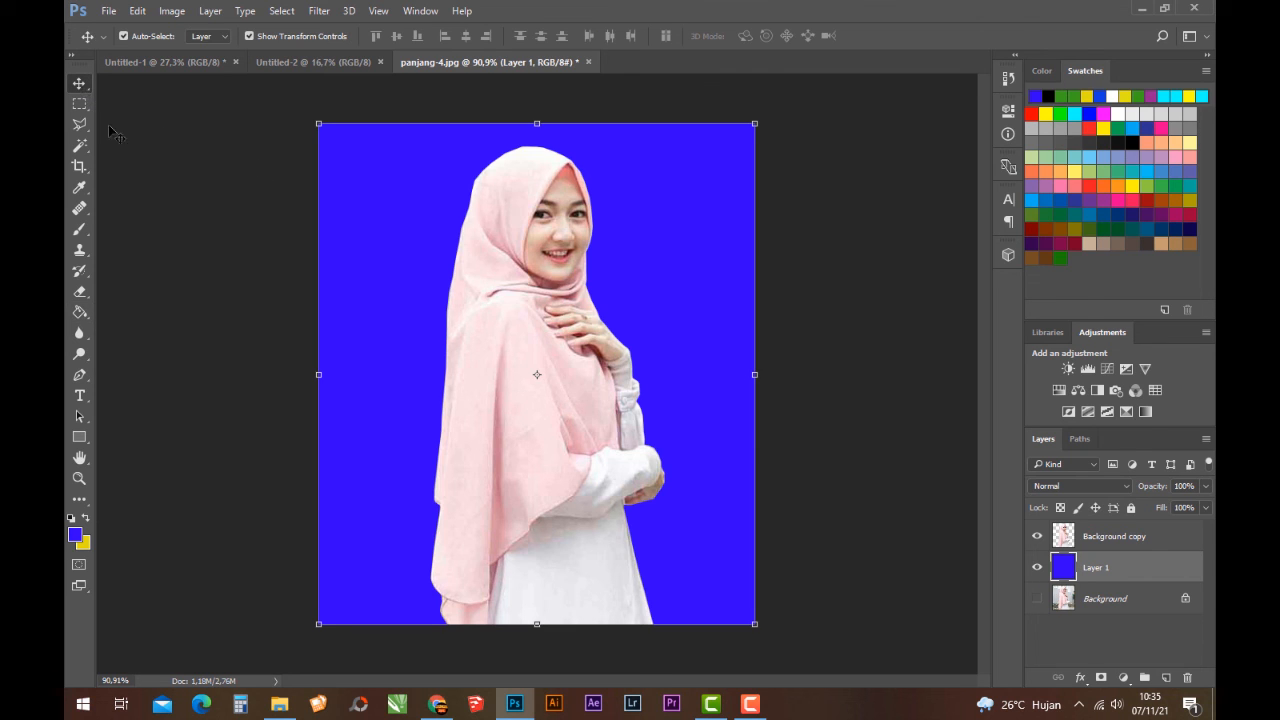